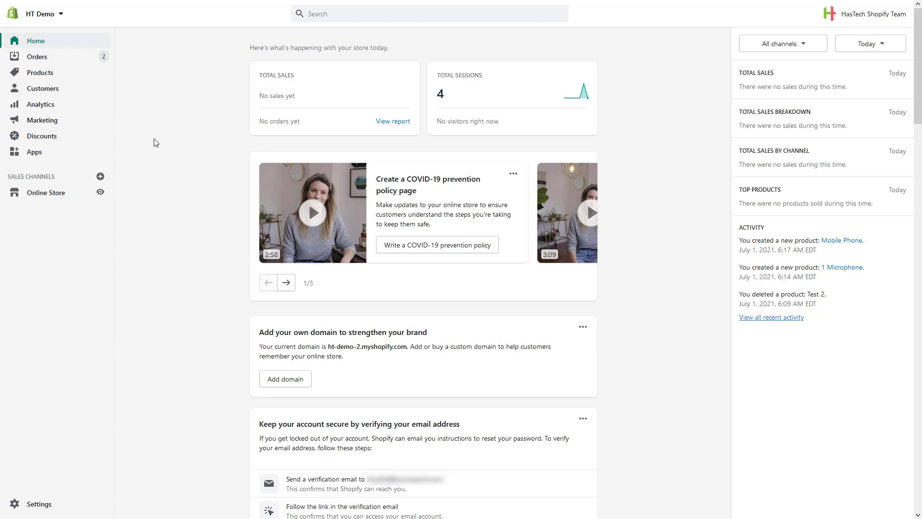
# Open the store's product inventory and set 1 Microphone to continue selling when out of stock.
pyautogui.click(49, 75)
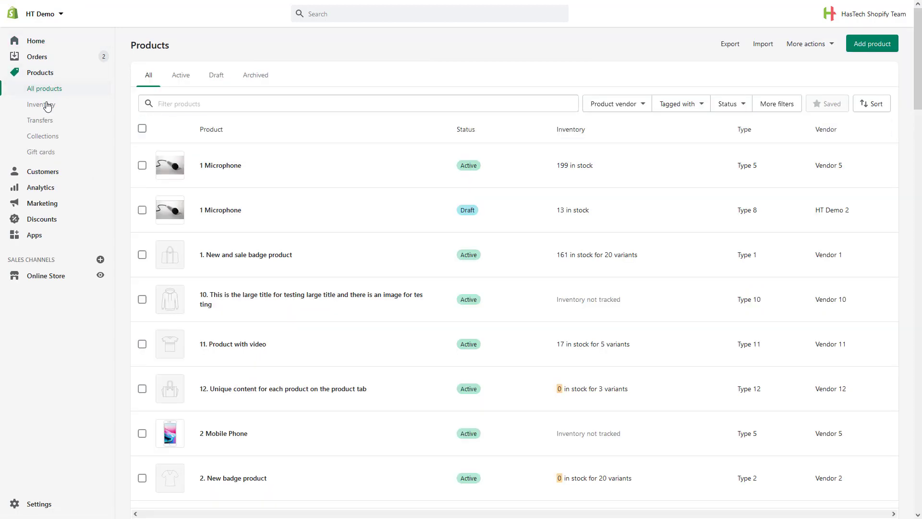
pyautogui.click(47, 105)
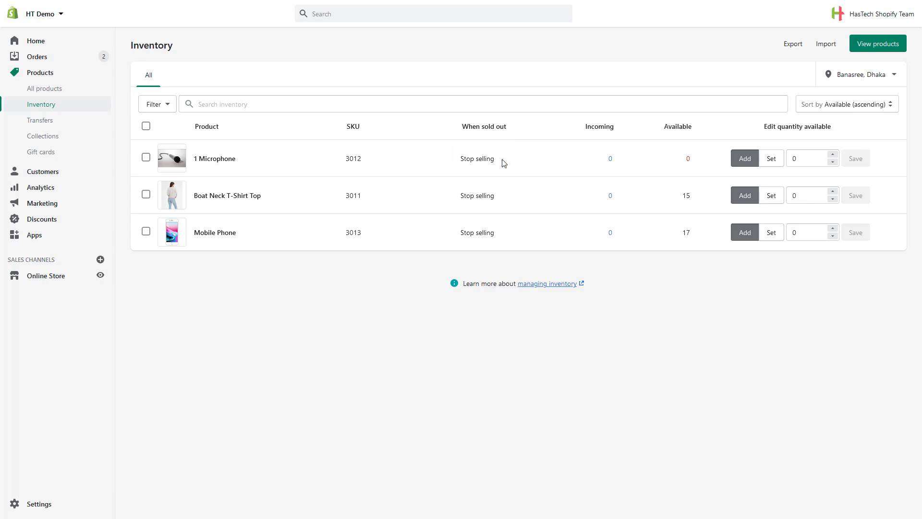
pyautogui.click(147, 158)
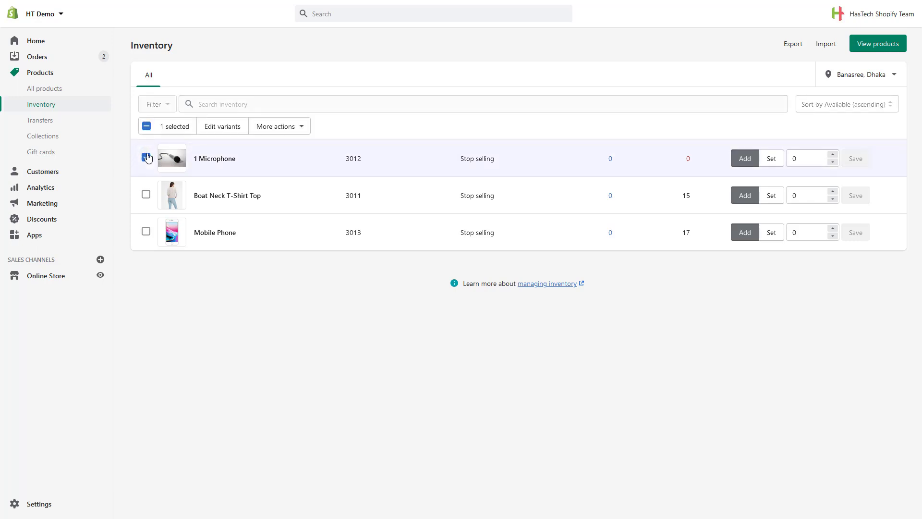
pyautogui.click(285, 129)
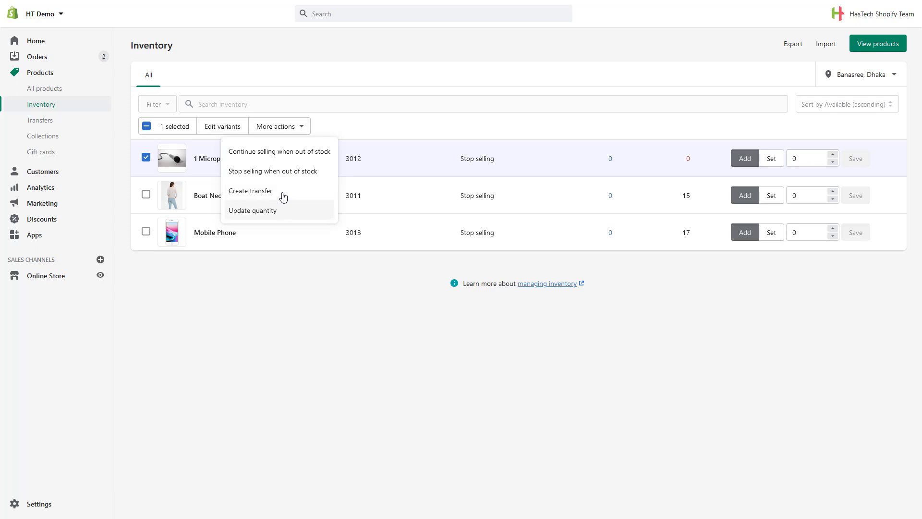
pyautogui.click(283, 151)
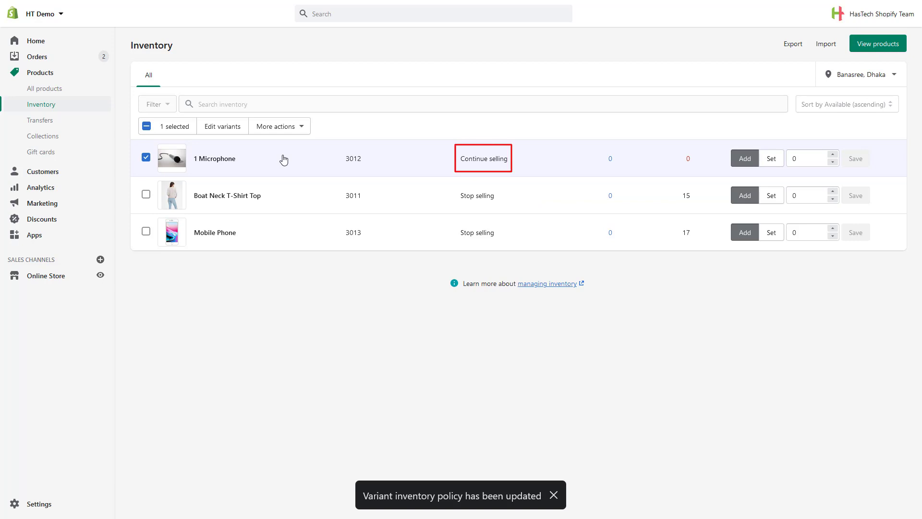
pyautogui.click(146, 159)
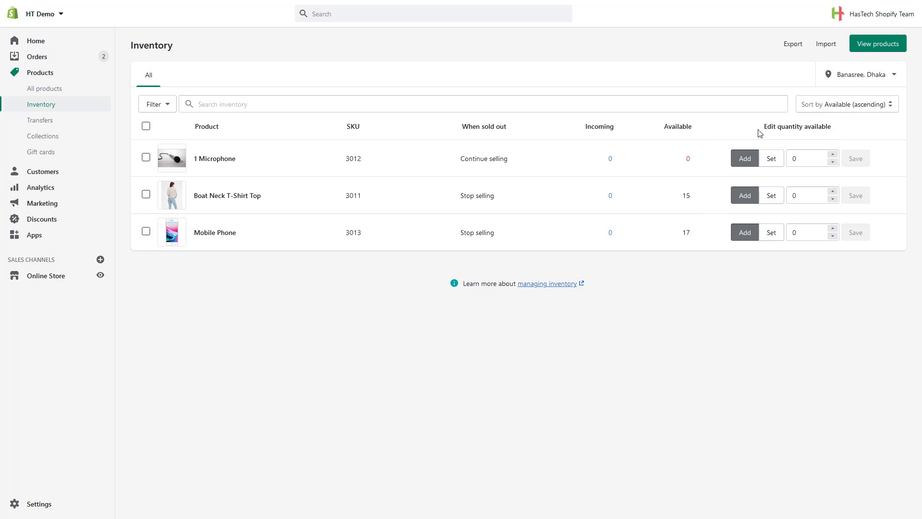
# Set the available quantity of 1 Microphone to 10 and save it.
pyautogui.click(780, 162)
pyautogui.click(794, 159)
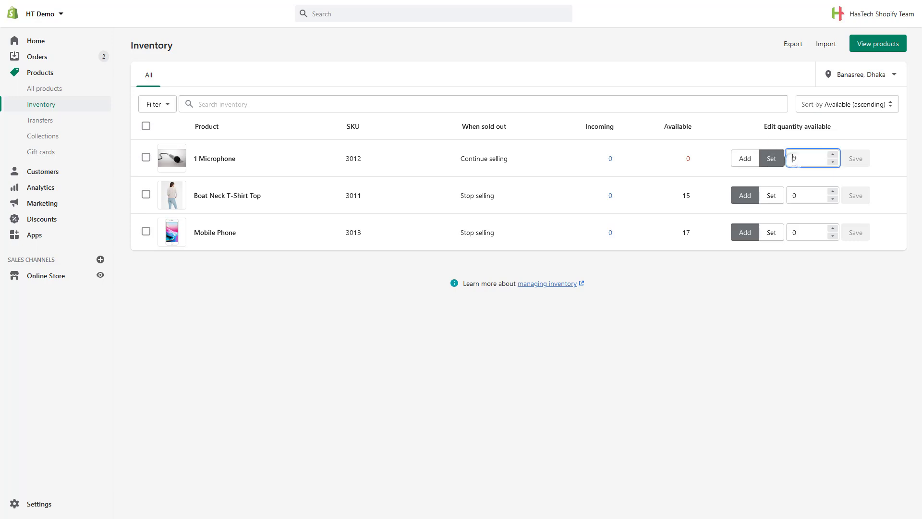
pyautogui.write('1')
pyautogui.click(857, 160)
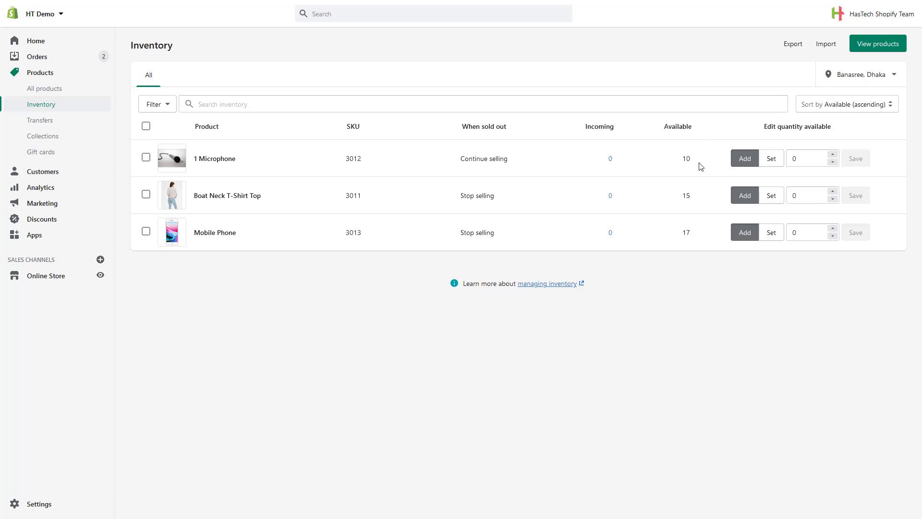
# Add 5 units to the available quantity of 1 Microphone and save the adjustment.
pyautogui.click(743, 162)
pyautogui.click(792, 159)
pyautogui.write('5')
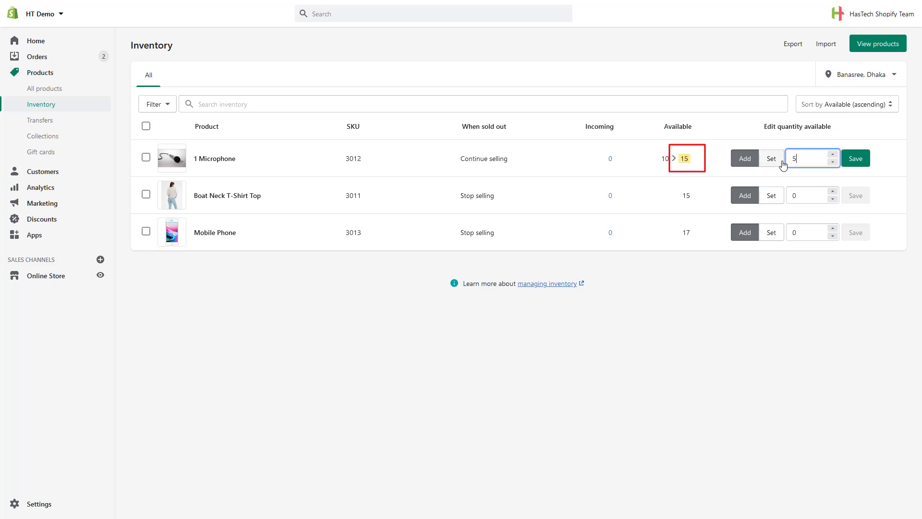
pyautogui.click(855, 164)
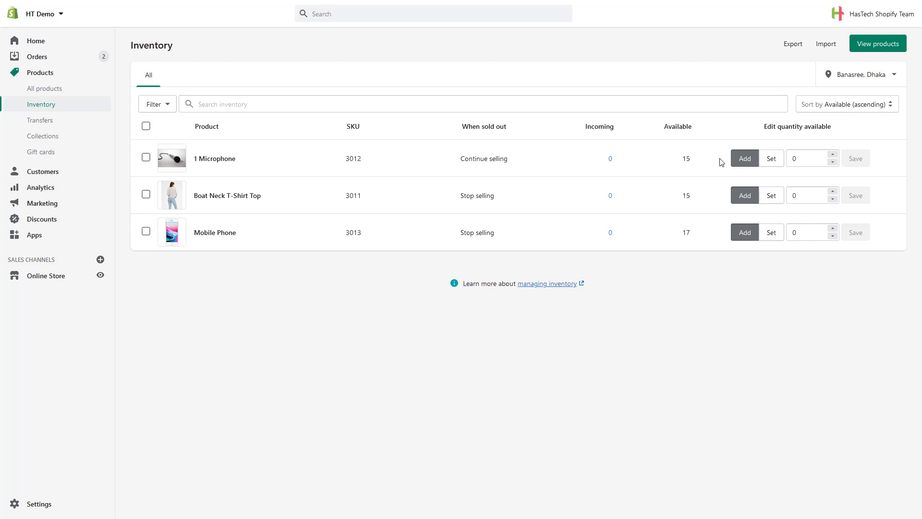
# Set the available quantity of 1 Microphone to exactly 14 and save it.
pyautogui.click(770, 162)
pyautogui.doubleClick(795, 158)
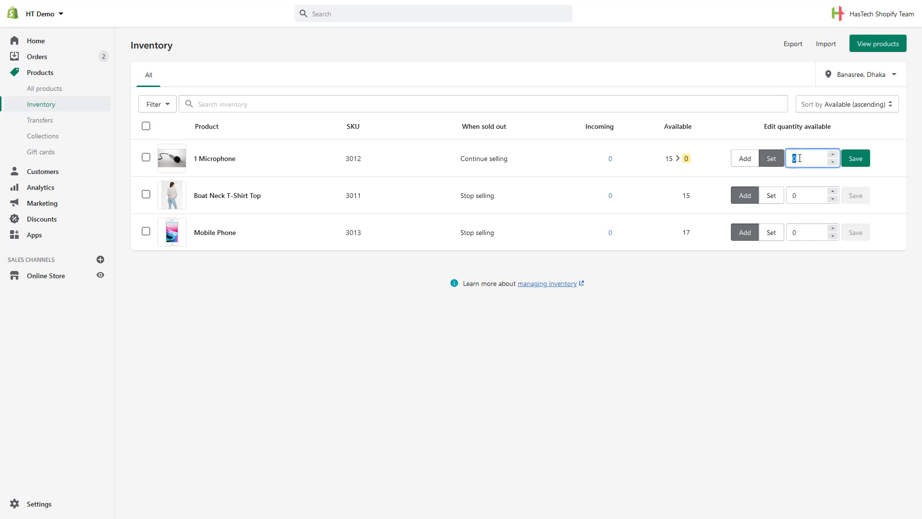
pyautogui.write('14')
pyautogui.click(856, 160)
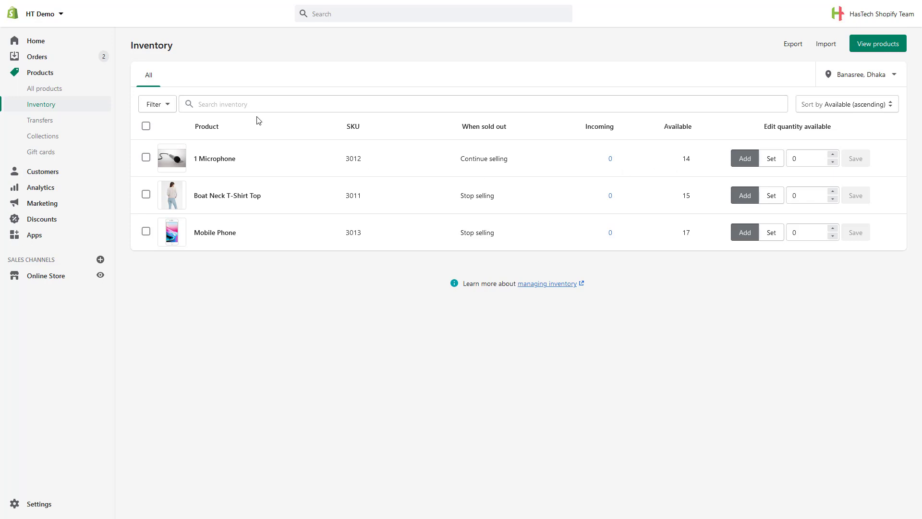
# Try filtering the inventory list by Availability and sorting it by Available (descending).
pyautogui.click(155, 104)
pyautogui.click(161, 145)
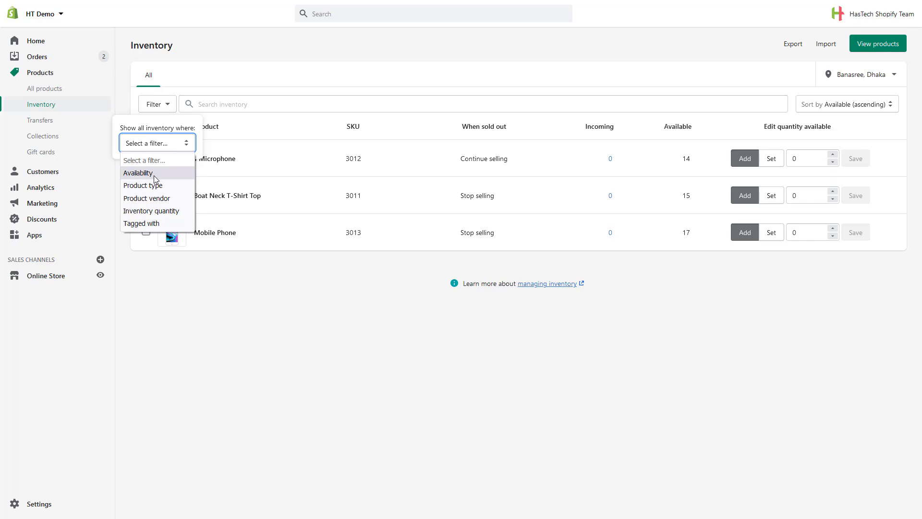
pyautogui.click(155, 178)
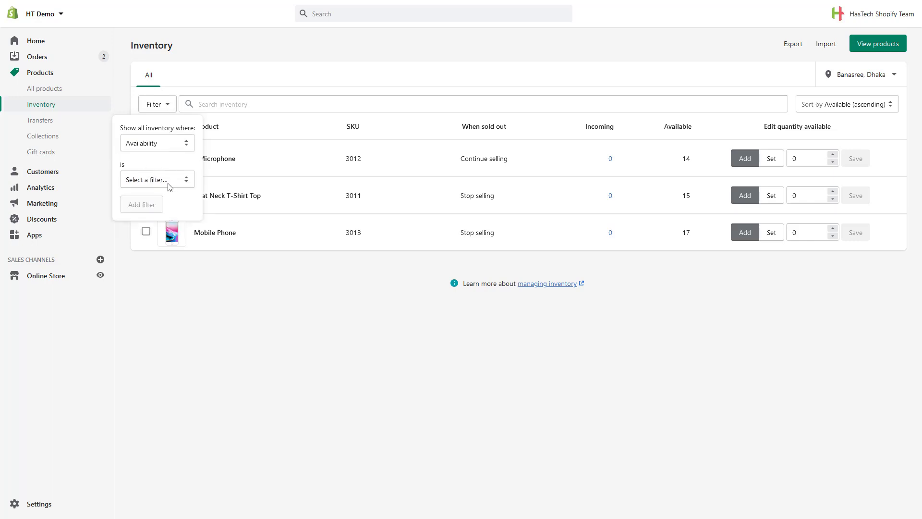
pyautogui.click(169, 184)
pyautogui.click(165, 222)
pyautogui.click(140, 205)
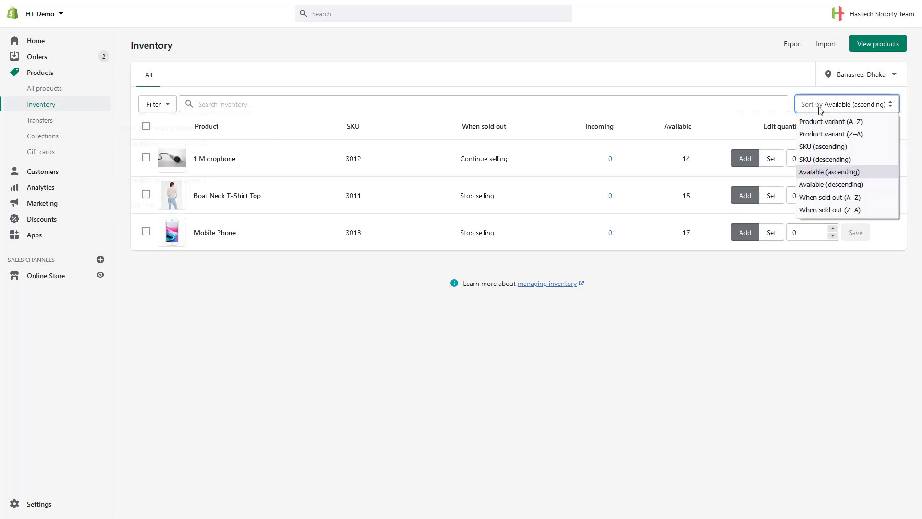
pyautogui.click(841, 186)
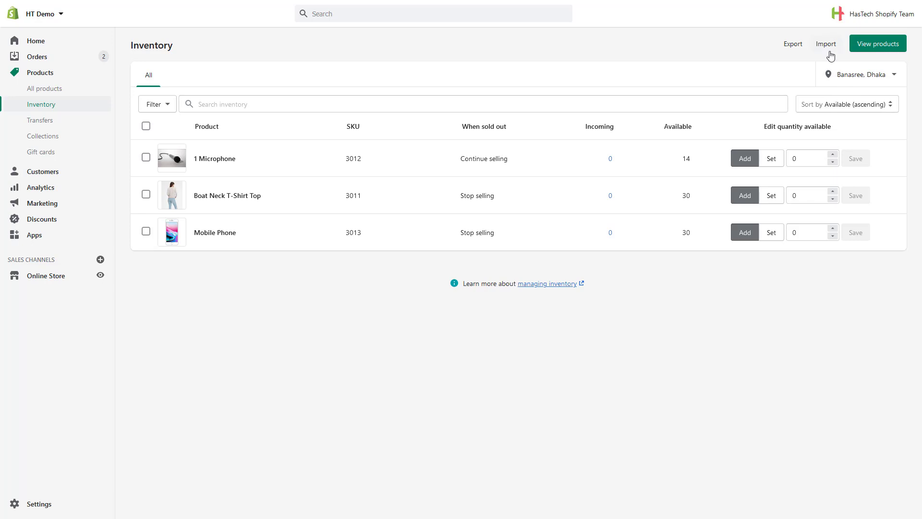
# Export the current inventory page for all locations as a CSV for spreadsheet programs, saving it as inventory_export.csv.
pyautogui.click(793, 44)
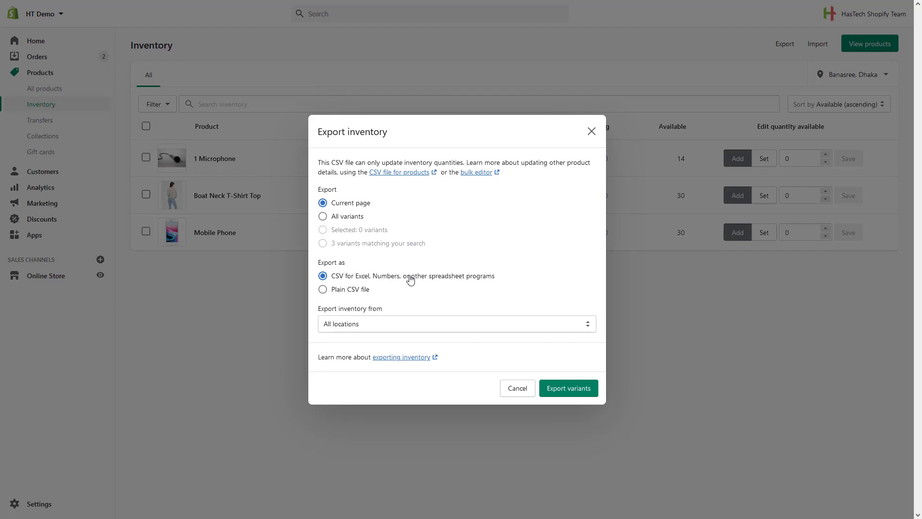
pyautogui.click(570, 391)
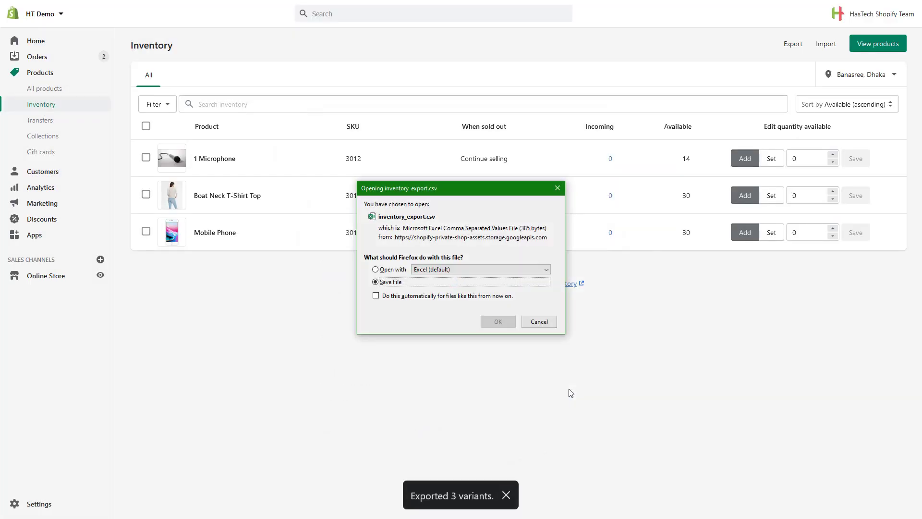
pyautogui.click(494, 322)
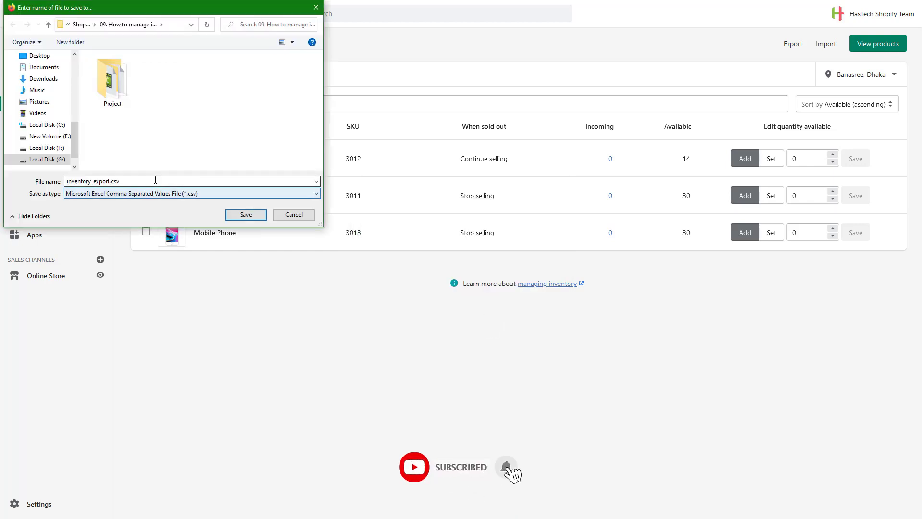
pyautogui.click(245, 214)
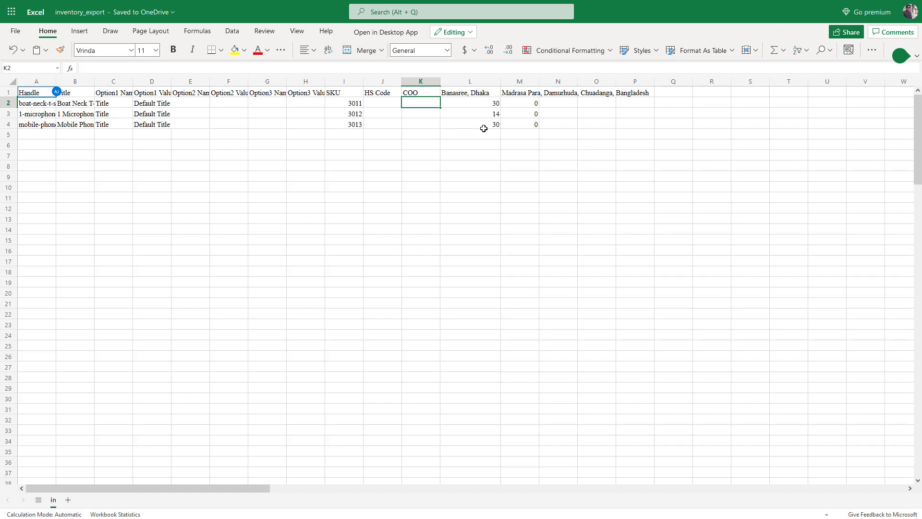
# In the exported inventory sheet in Excel, set the stock of Boat Neck T-Shirt Top (L2) and Mobile Phone (L4) to 40.
pyautogui.click(490, 104)
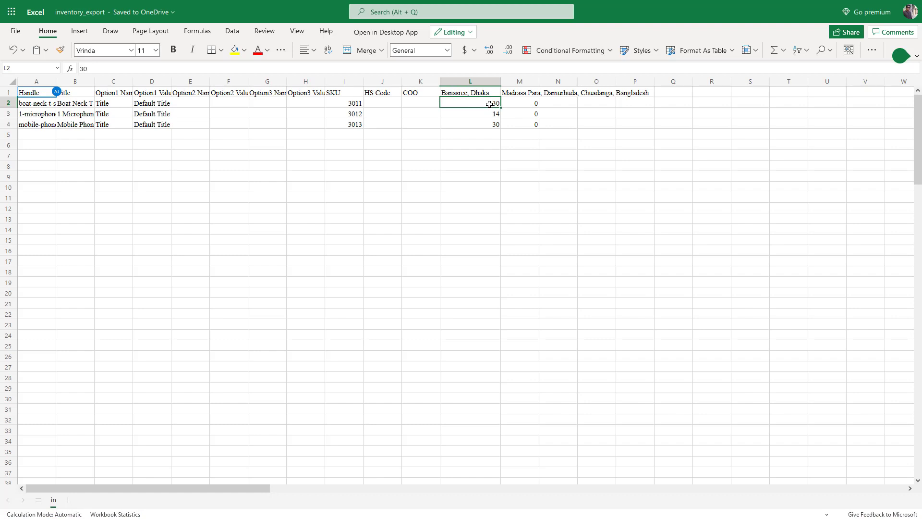
pyautogui.write('40')
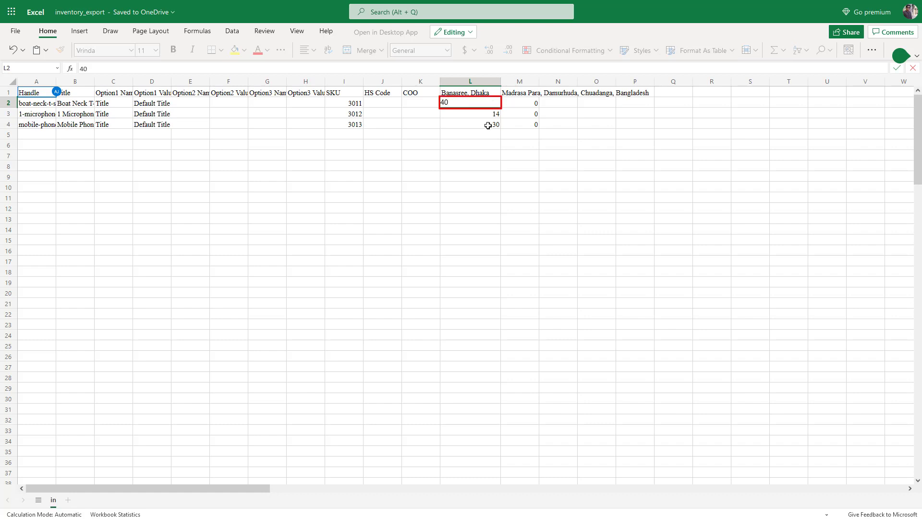
pyautogui.click(488, 126)
pyautogui.write('40')
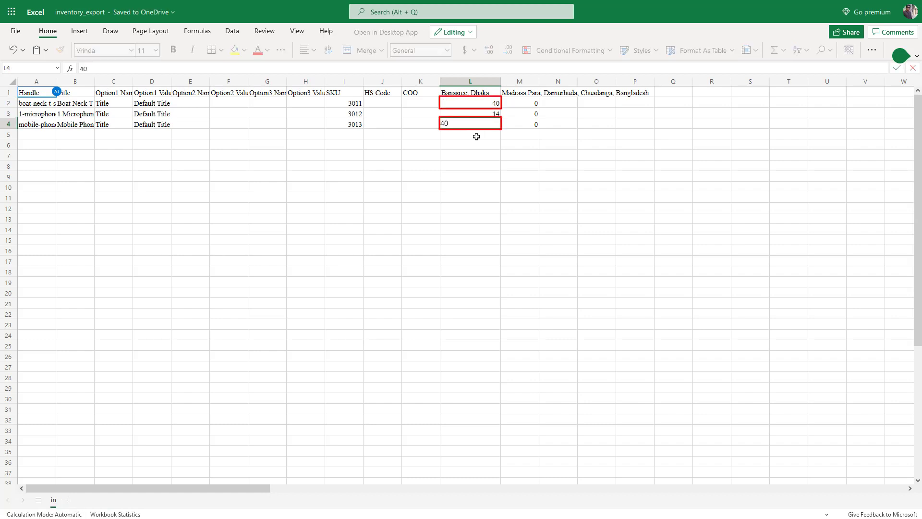
pyautogui.click(472, 164)
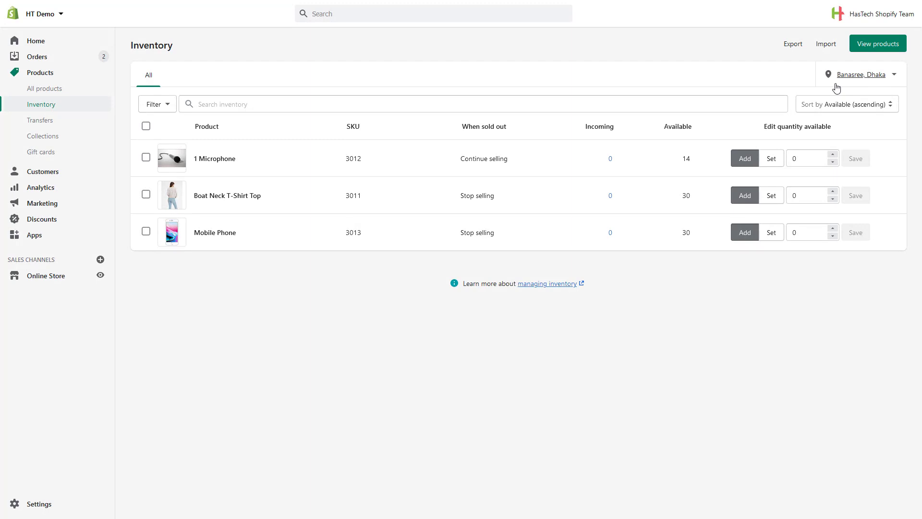
# Back in the Shopify inventory, upload inventory_export.csv and start the inventory import.
pyautogui.click(832, 43)
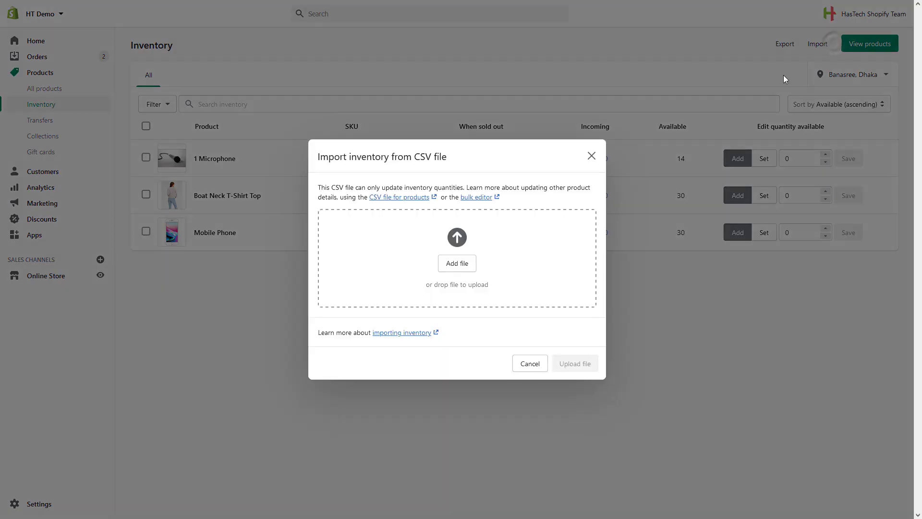
pyautogui.click(453, 274)
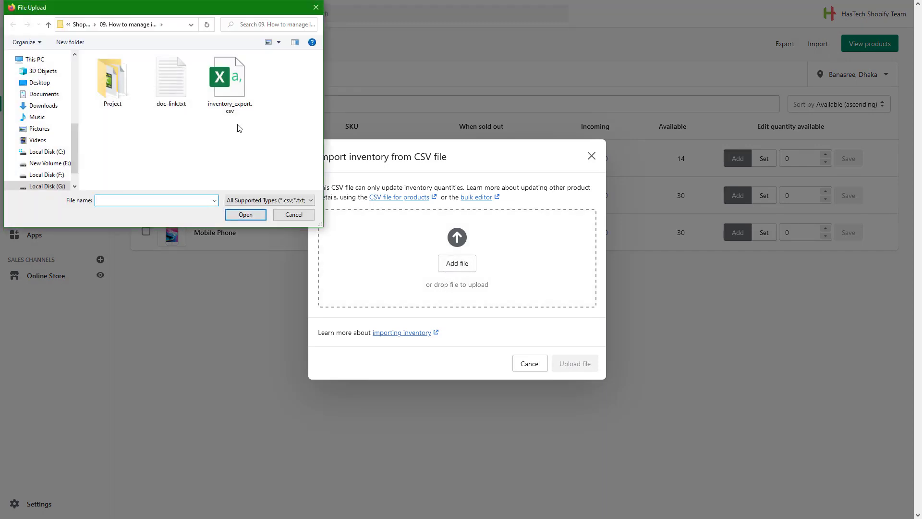
pyautogui.click(241, 110)
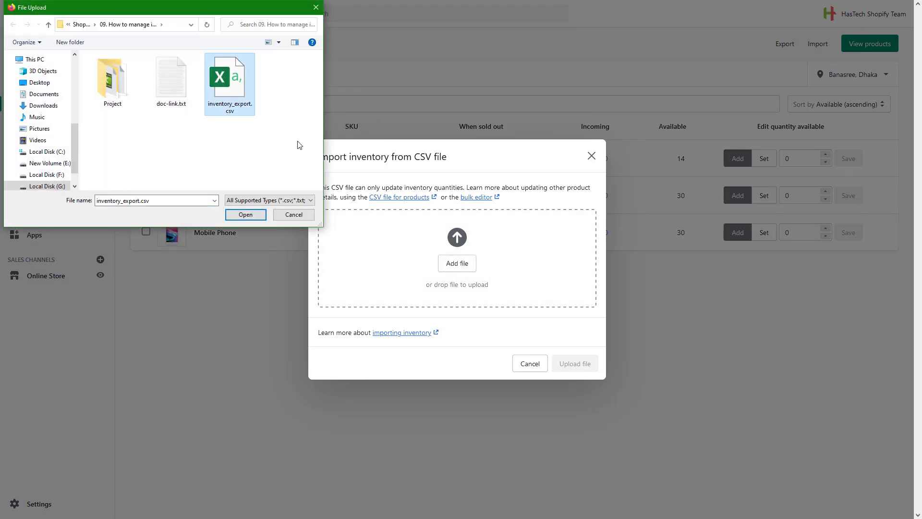
pyautogui.click(258, 217)
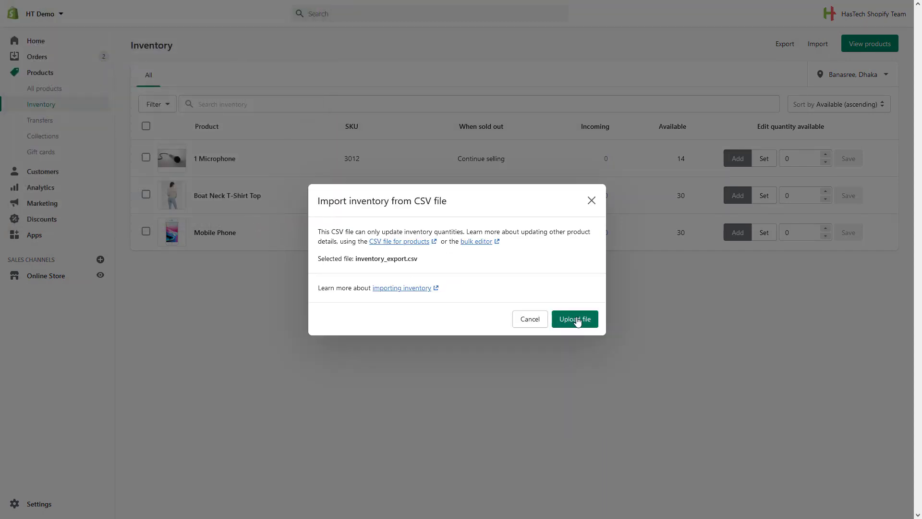
pyautogui.click(576, 320)
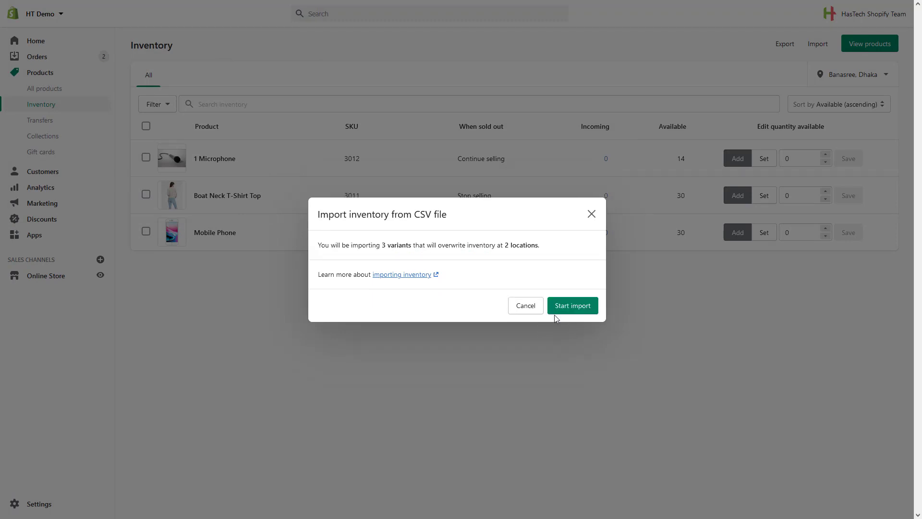
pyautogui.click(576, 311)
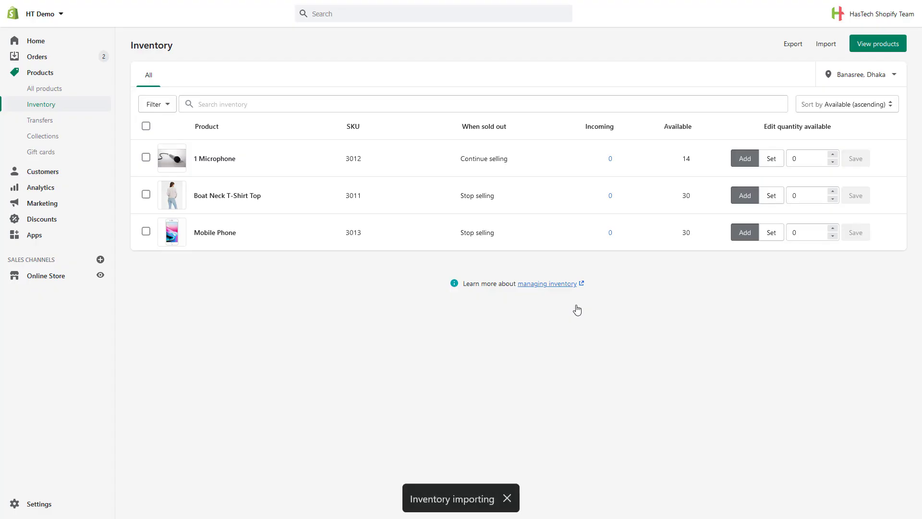